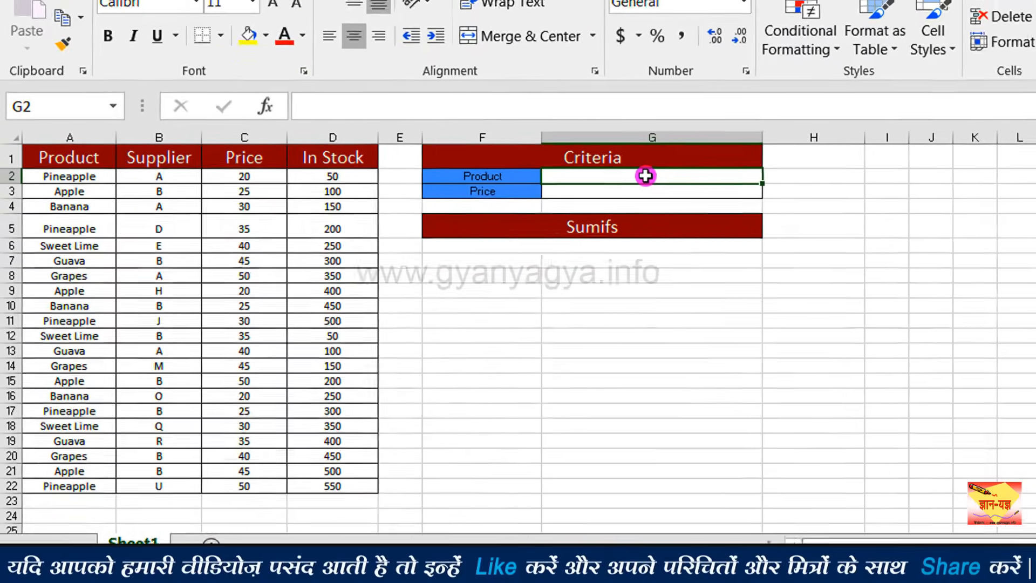
Enter Guava as the Product criterion in G2 and >35 as the Price criterion in G3.
{"action": "type", "text": "Guava"}
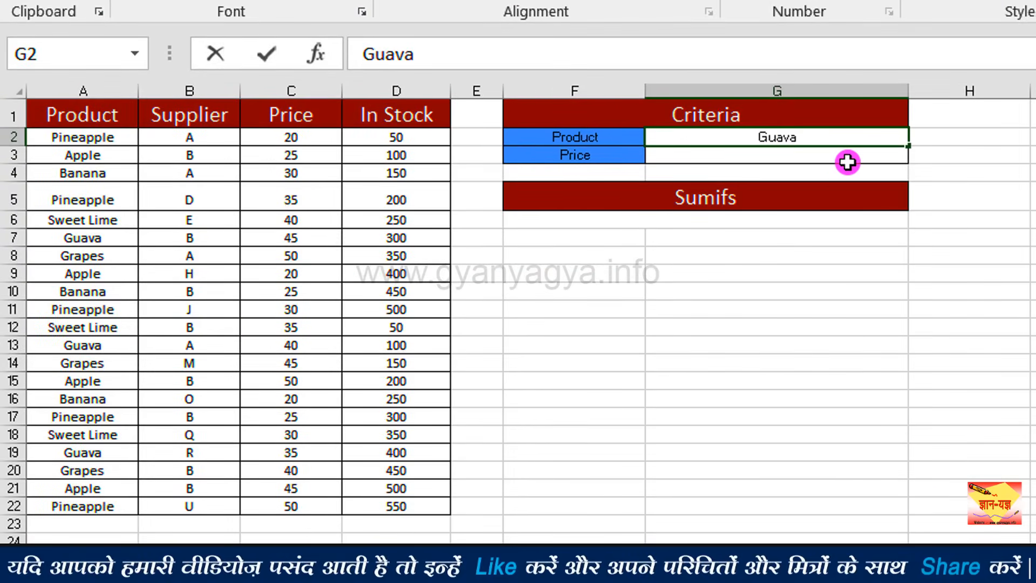
{"action": "left_click", "coordinate": [847, 162]}
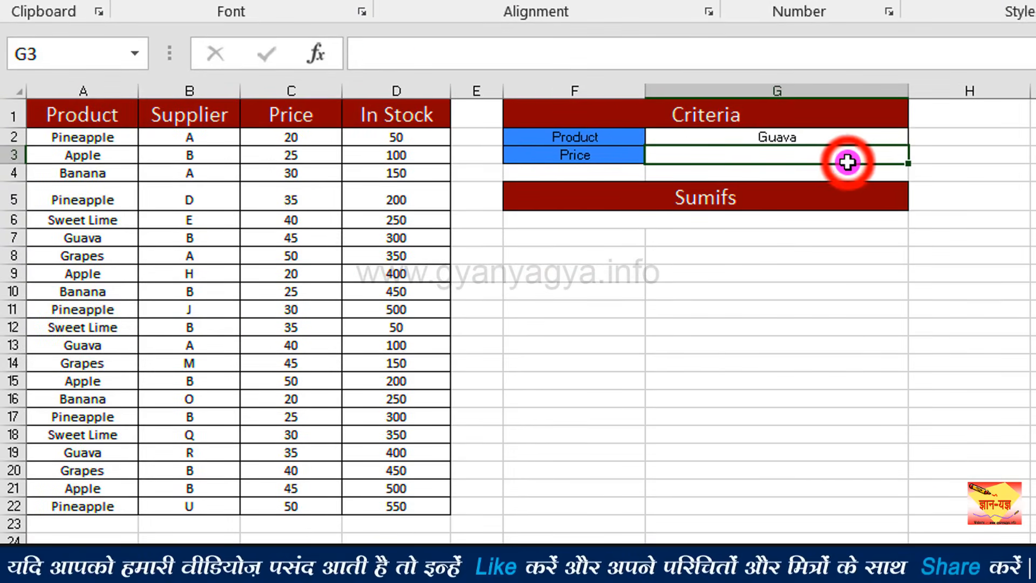
{"action": "type", "text": ">3"}
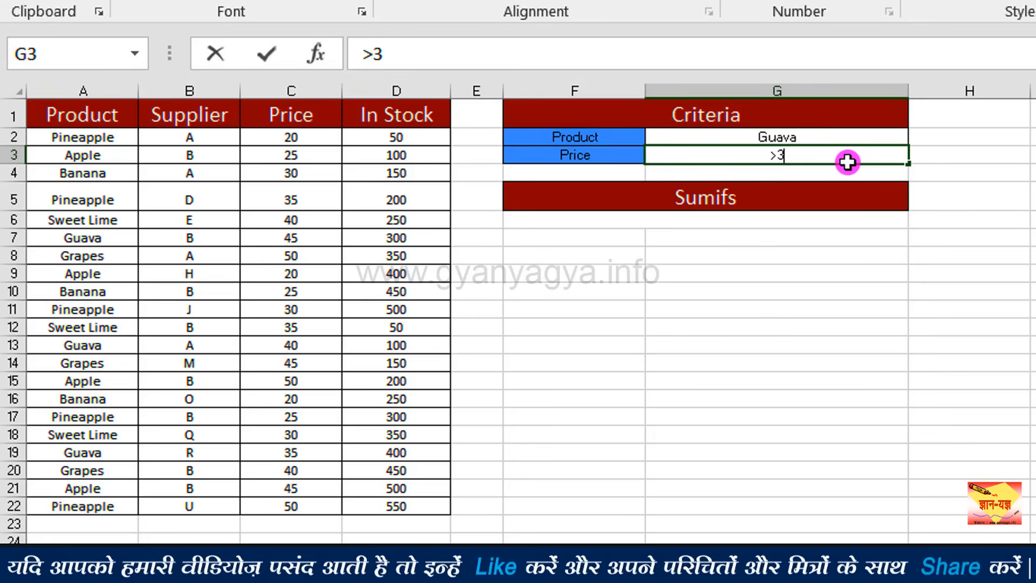
{"action": "type", "text": "5"}
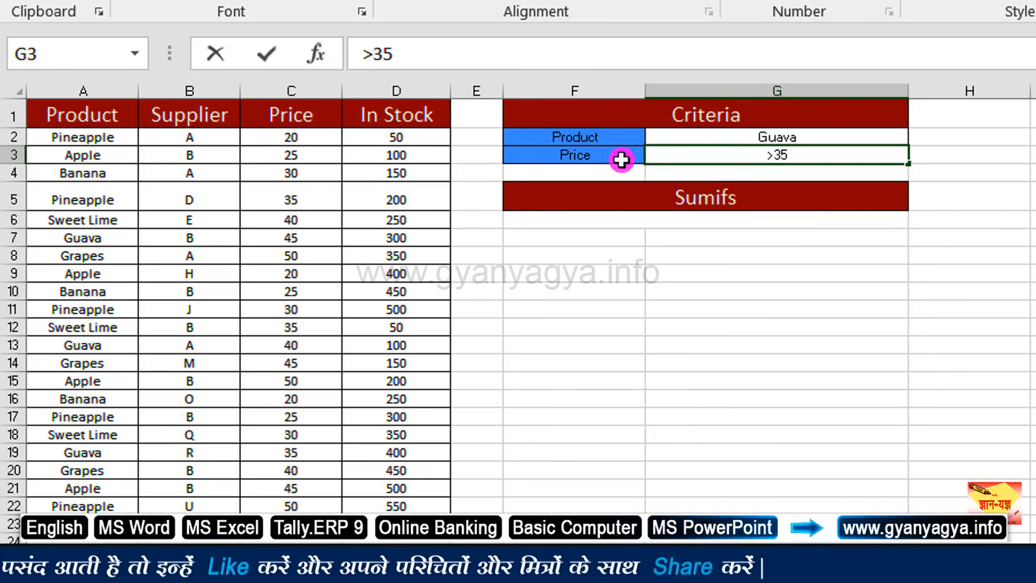
{"action": "left_click", "coordinate": [720, 137]}
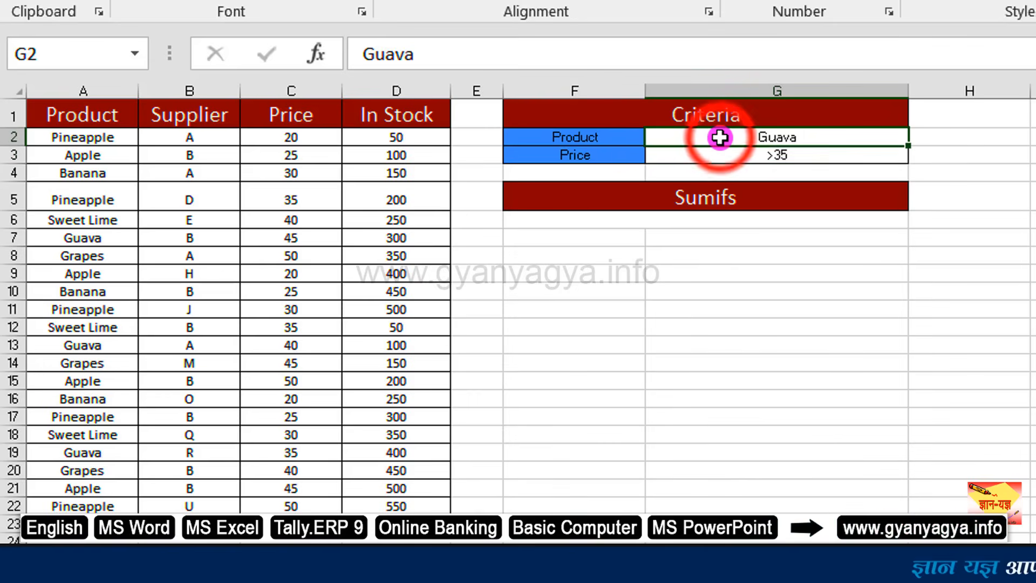
{"action": "left_click", "coordinate": [743, 156]}
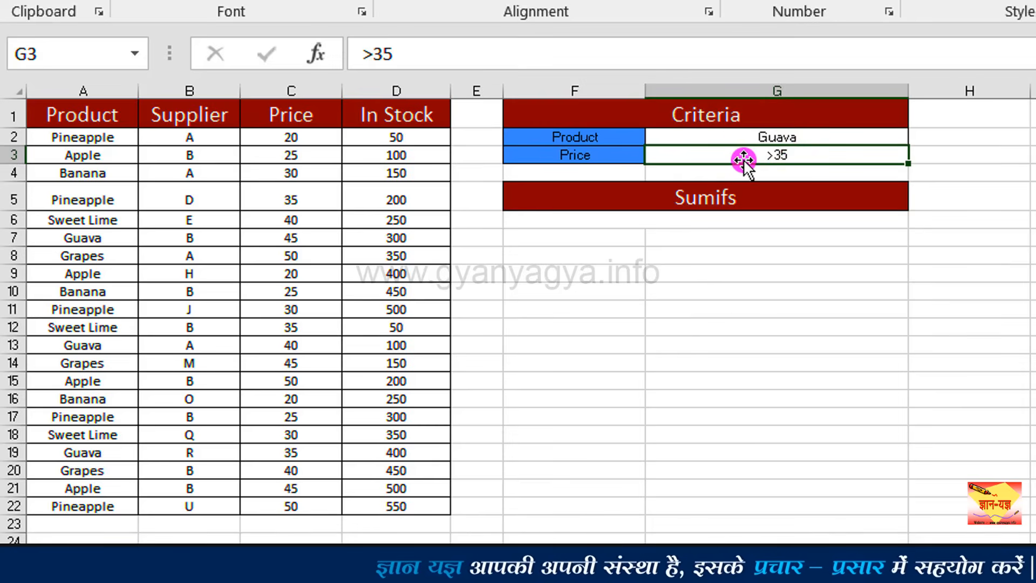
Start a SUMIFS formula in the merged cell F6 under the Sumifs heading, with D2:D22 as the sum range.
{"action": "left_click", "coordinate": [704, 241]}
{"action": "left_click", "coordinate": [622, 221]}
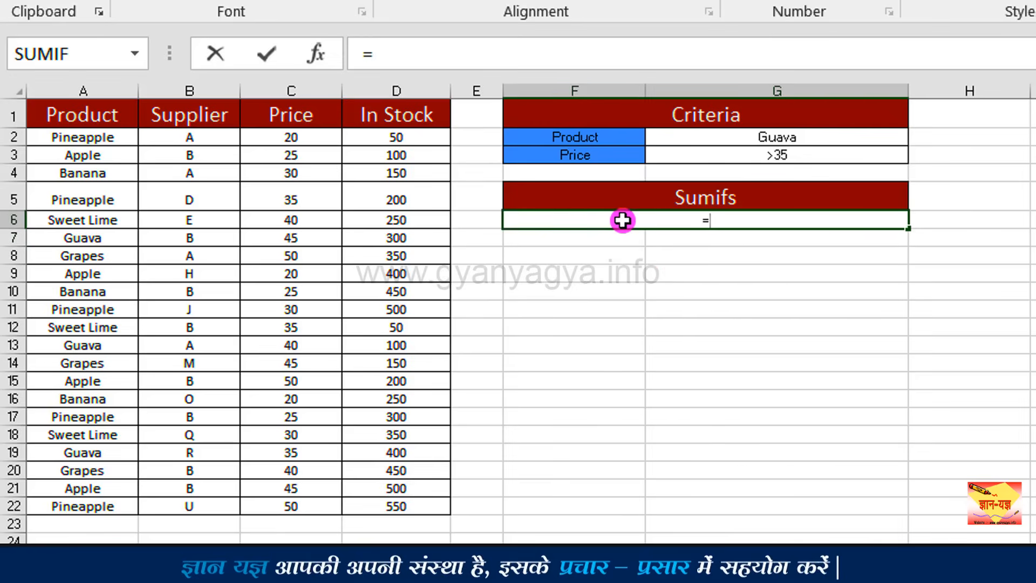
{"action": "type", "text": "=SUM"}
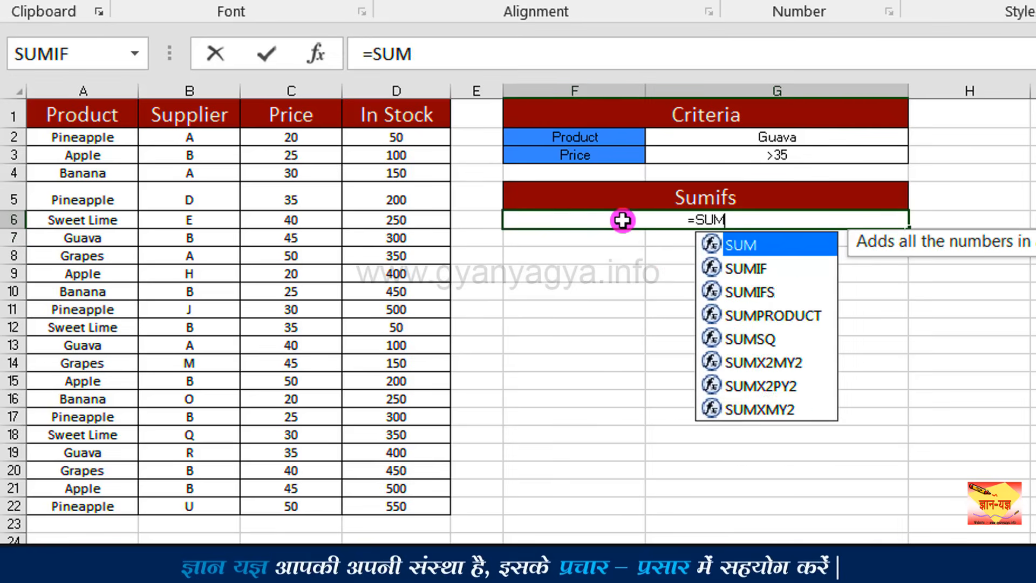
{"action": "type", "text": "I"}
{"action": "key", "text": "BackSpace"}
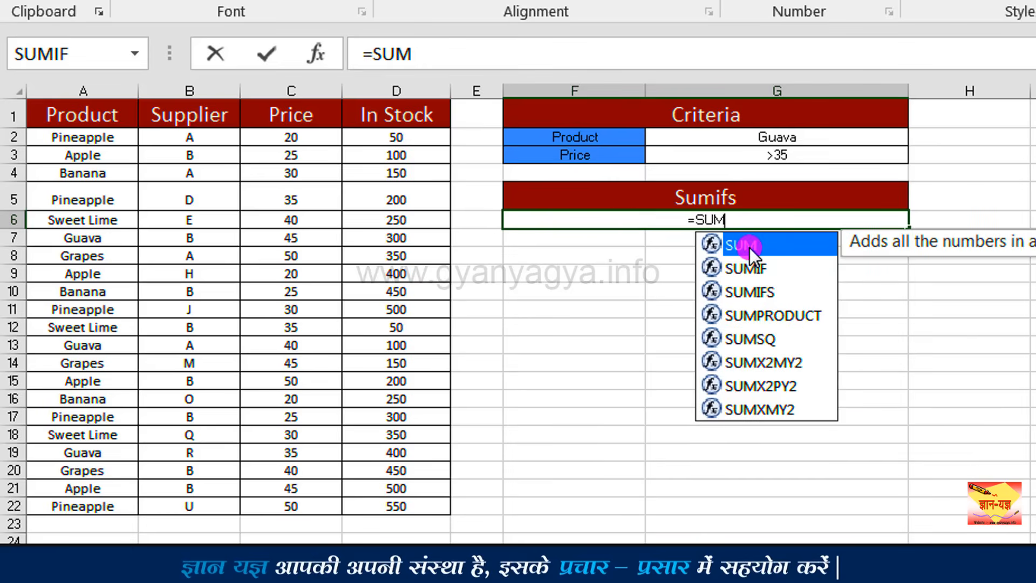
{"action": "left_click", "coordinate": [772, 294]}
{"action": "double_click", "coordinate": [770, 294]}
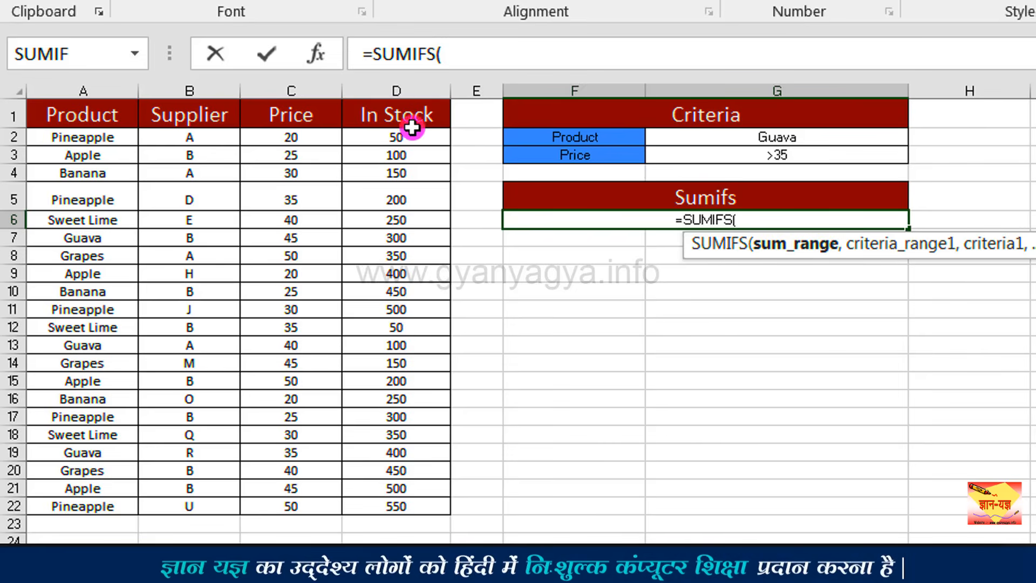
{"action": "left_click_drag", "start_coordinate": [415, 137], "coordinate": [389, 507]}
{"action": "type", "text": ","}
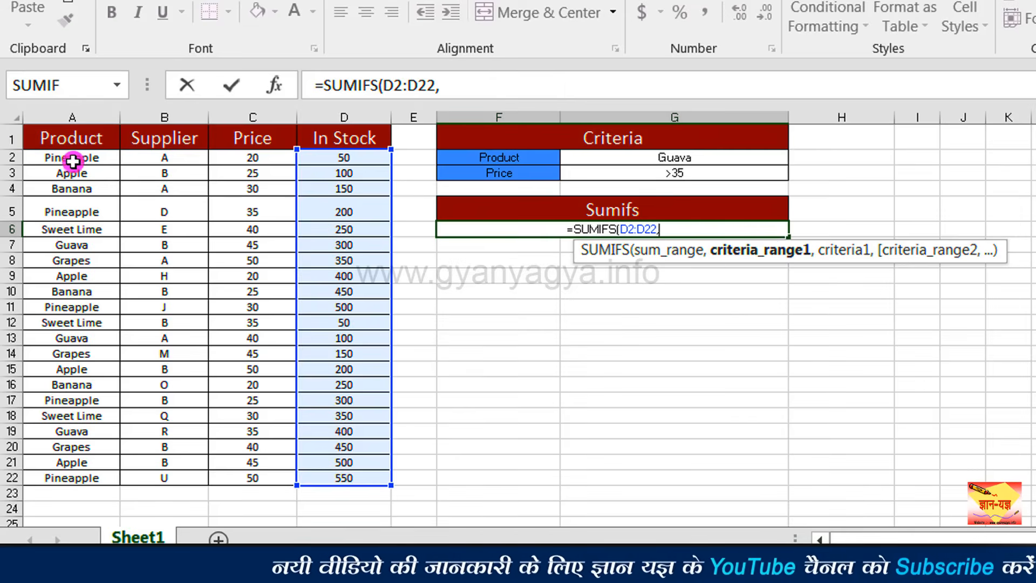
Add the first condition to the SUMIFS formula, using A2:A22 as the criteria range and "Guava" as the criterion.
{"action": "left_click_drag", "start_coordinate": [78, 158], "coordinate": [92, 475]}
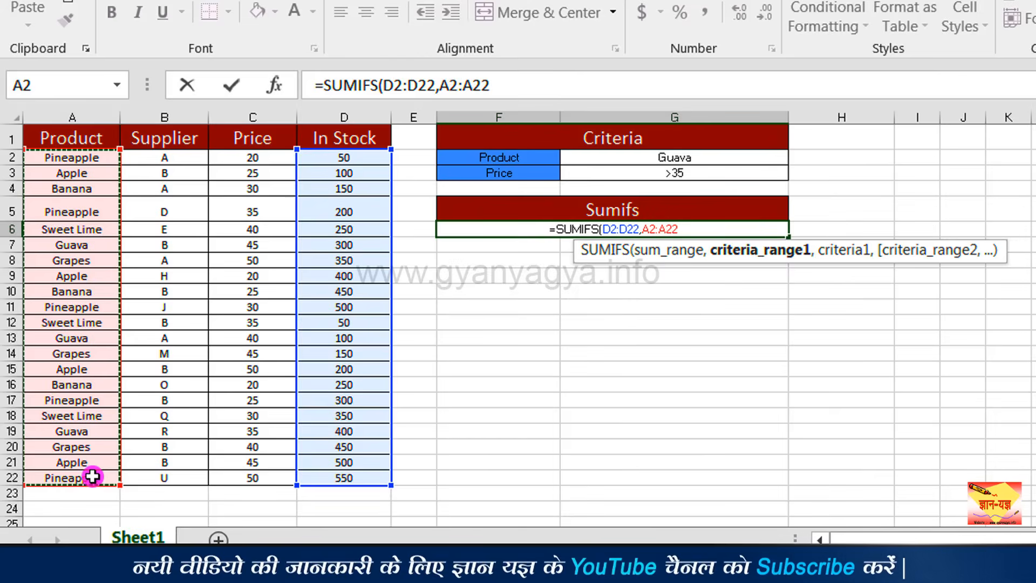
{"action": "type", "text": ","}
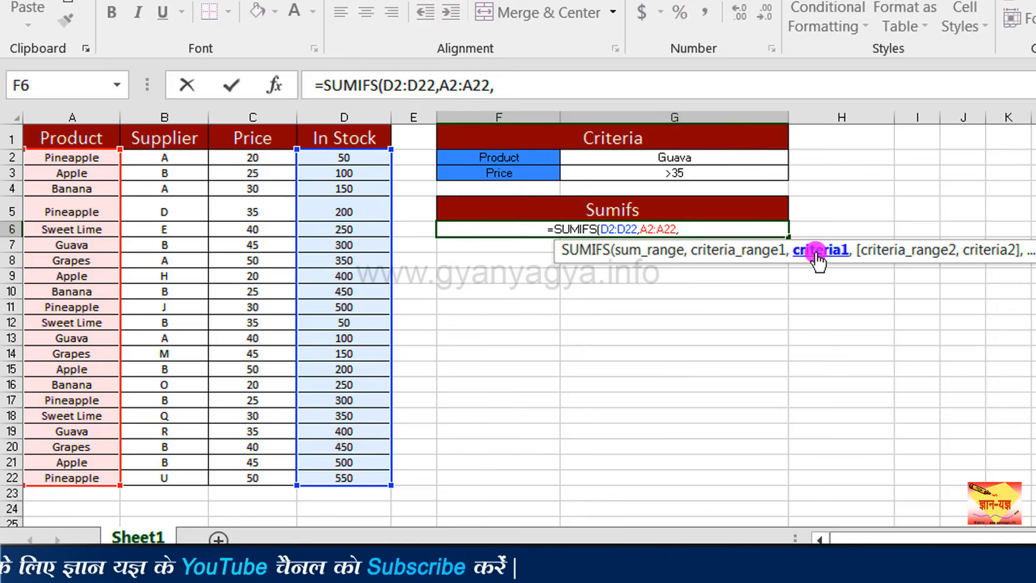
{"action": "type", "text": "\""}
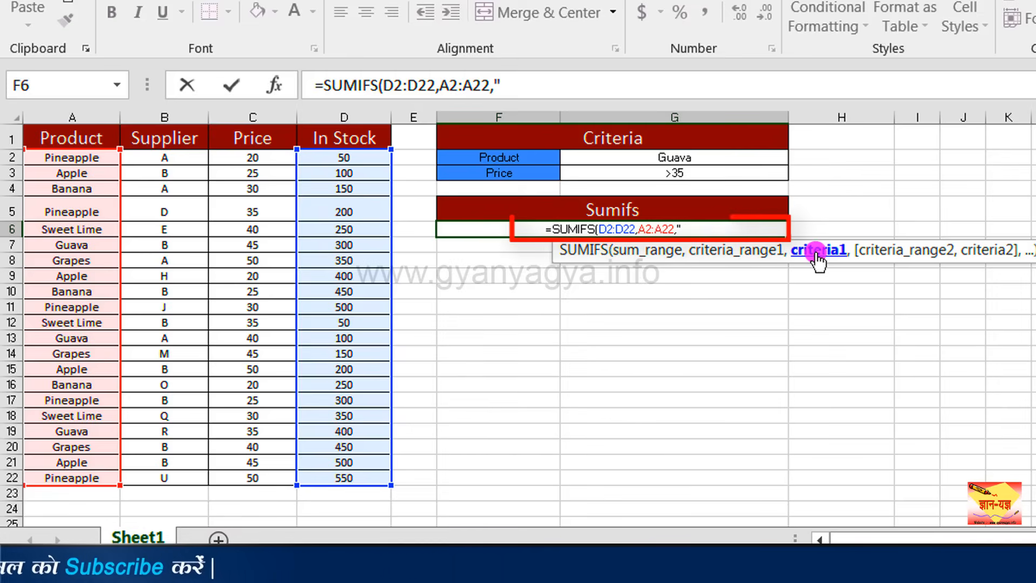
{"action": "type", "text": "Guav"}
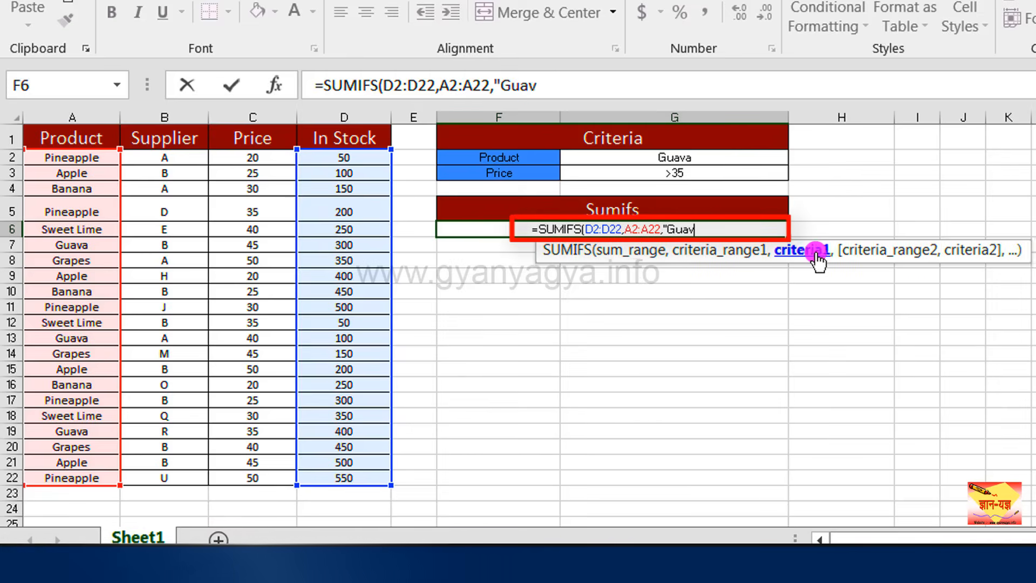
{"action": "type", "text": "a\""}
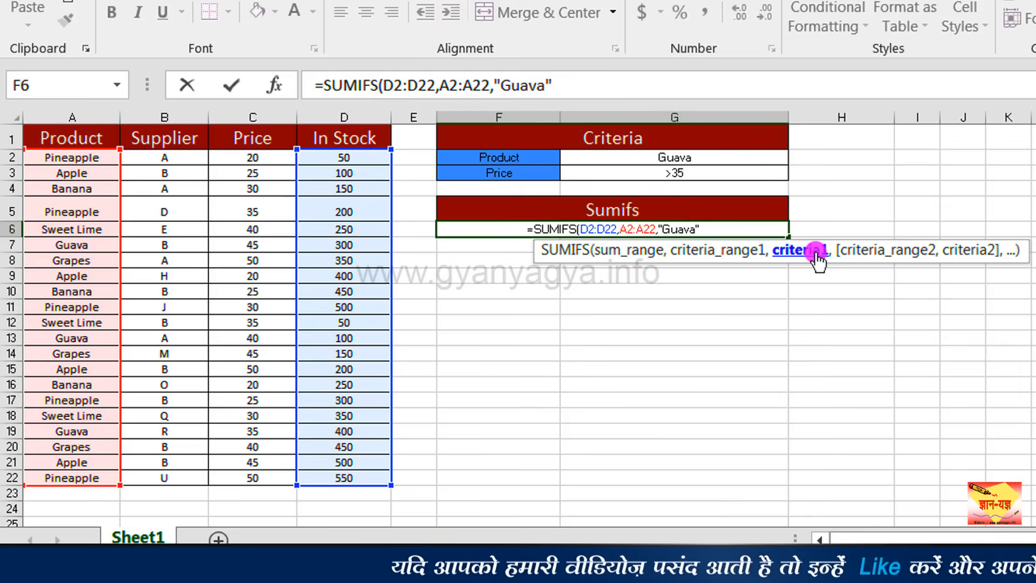
{"action": "type", "text": ","}
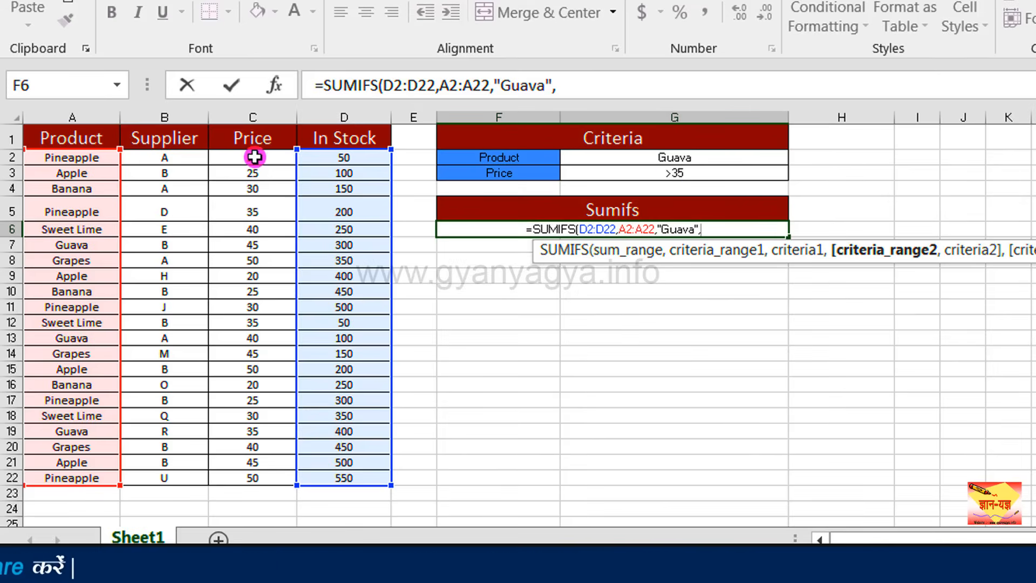
Add C2:C22 with cell G3 as the second condition and complete the SUMIFS formula.
{"action": "left_click_drag", "start_coordinate": [255, 157], "coordinate": [252, 478]}
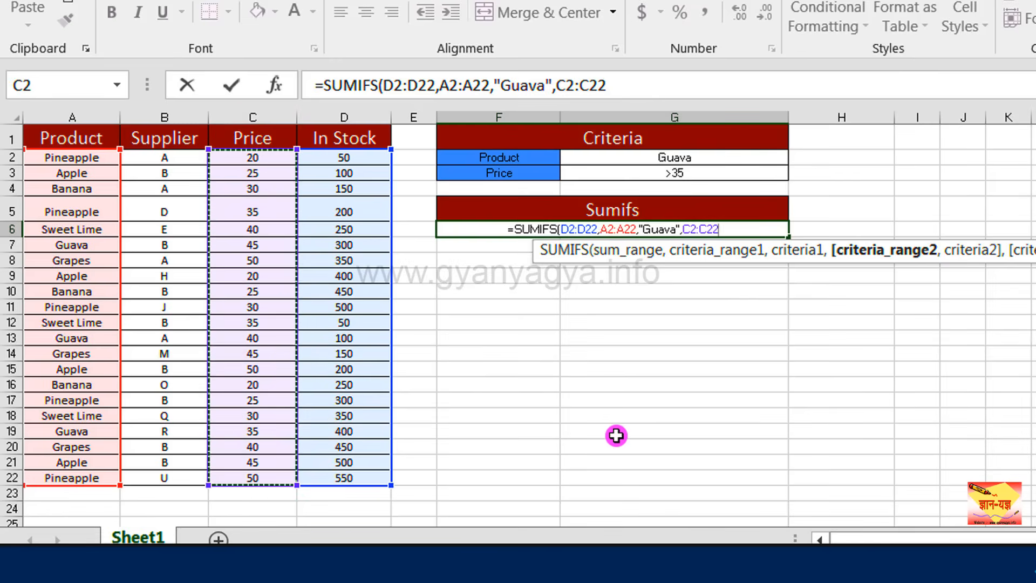
{"action": "type", "text": ","}
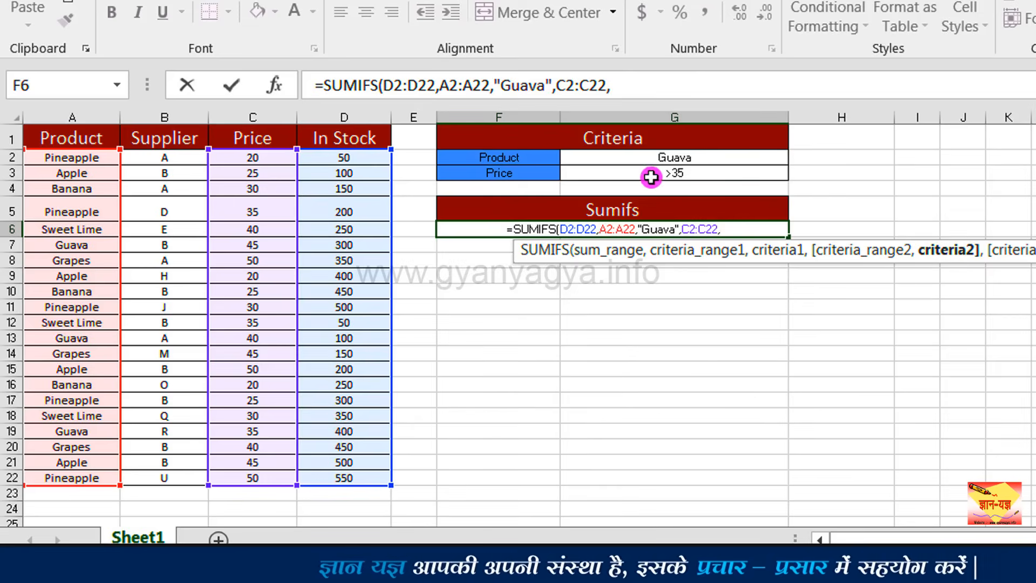
{"action": "left_click", "coordinate": [717, 175]}
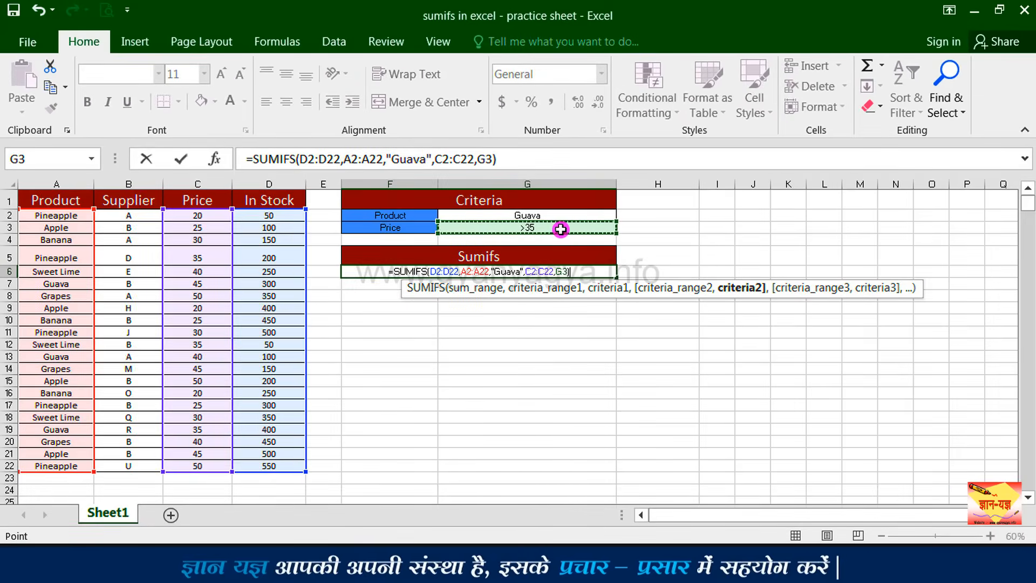
{"action": "key", "text": "Return"}
Check the formula result in F6 by selecting the matching Guava stock cells D7 and D13 together.
{"action": "left_click", "coordinate": [526, 273]}
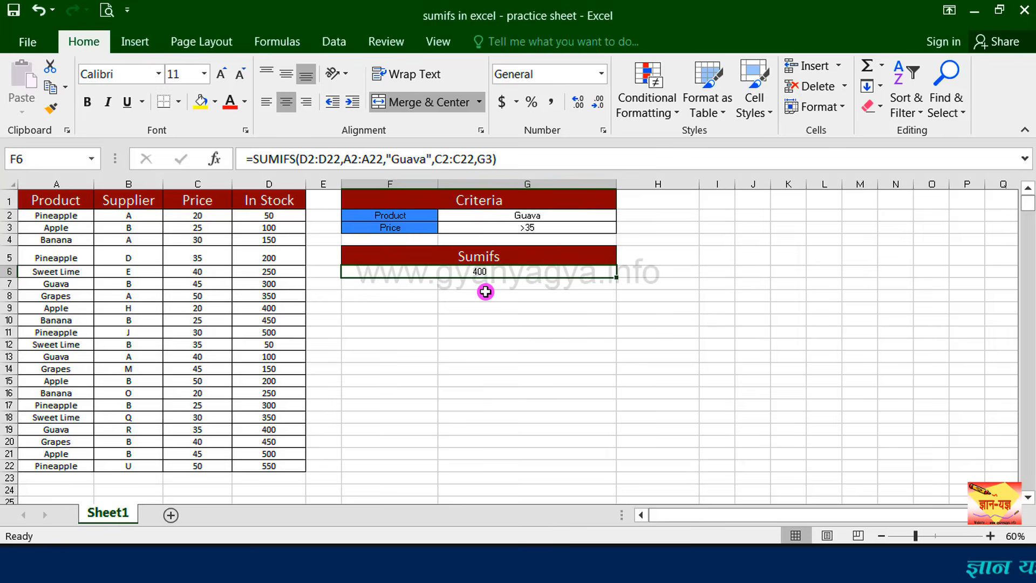
{"action": "key", "text": "ctrl"}
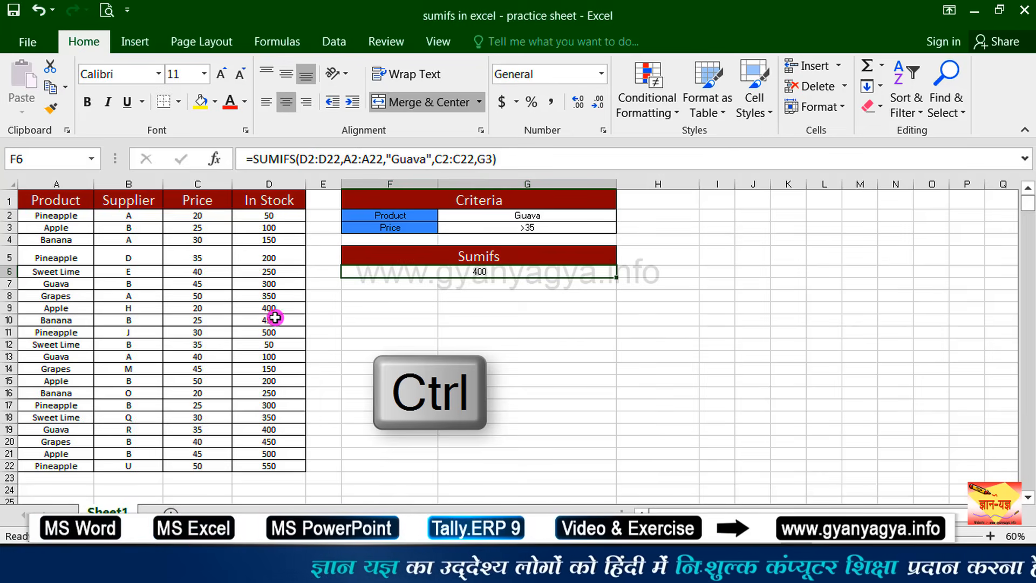
{"action": "left_click", "coordinate": [280, 357], "text": "ctrl"}
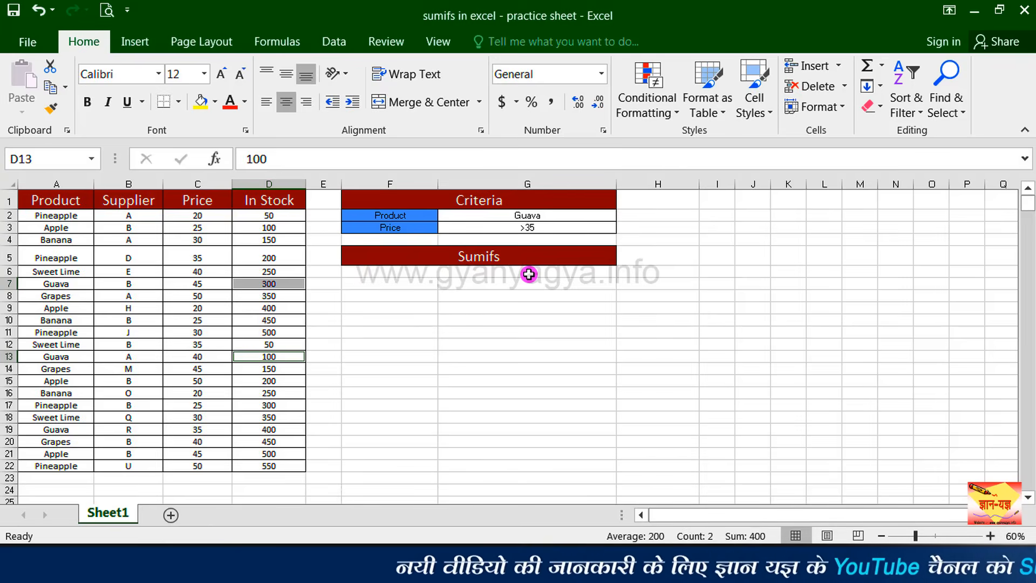
Change the Product criterion in G2 to Apple and the Price criterion in G3 to >20.
{"action": "left_click", "coordinate": [576, 215]}
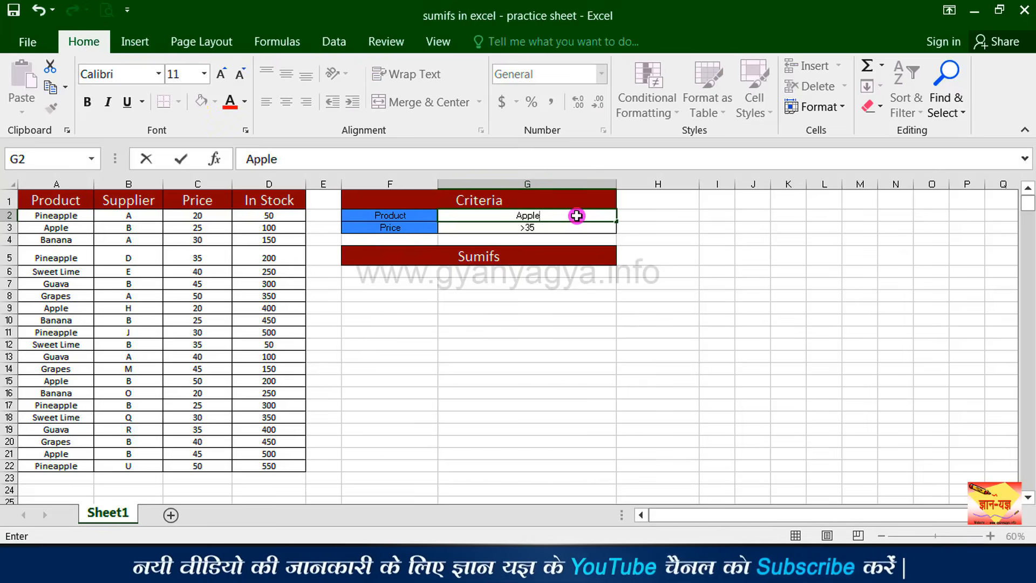
{"action": "left_click", "coordinate": [573, 226]}
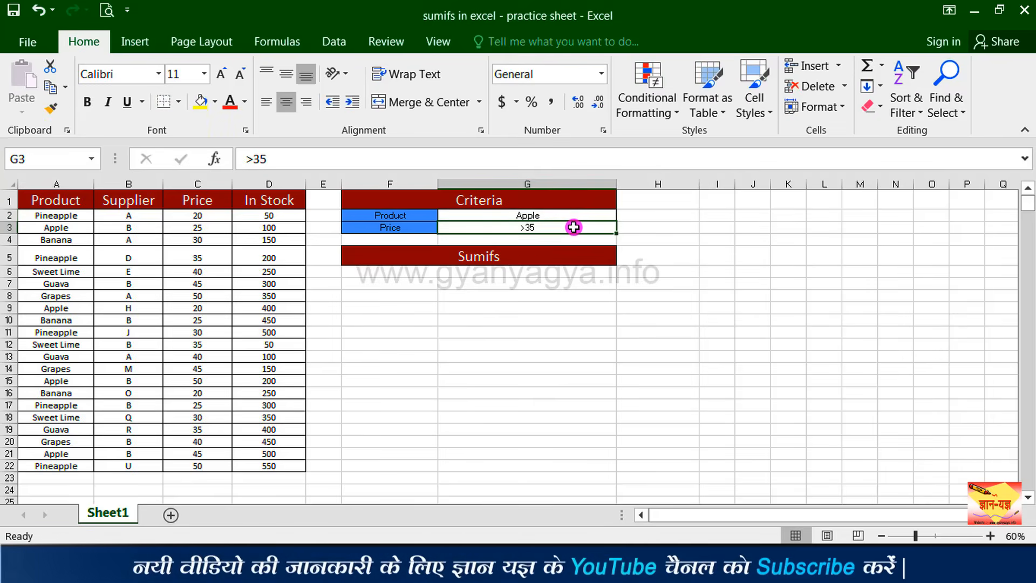
{"action": "type", "text": ">20"}
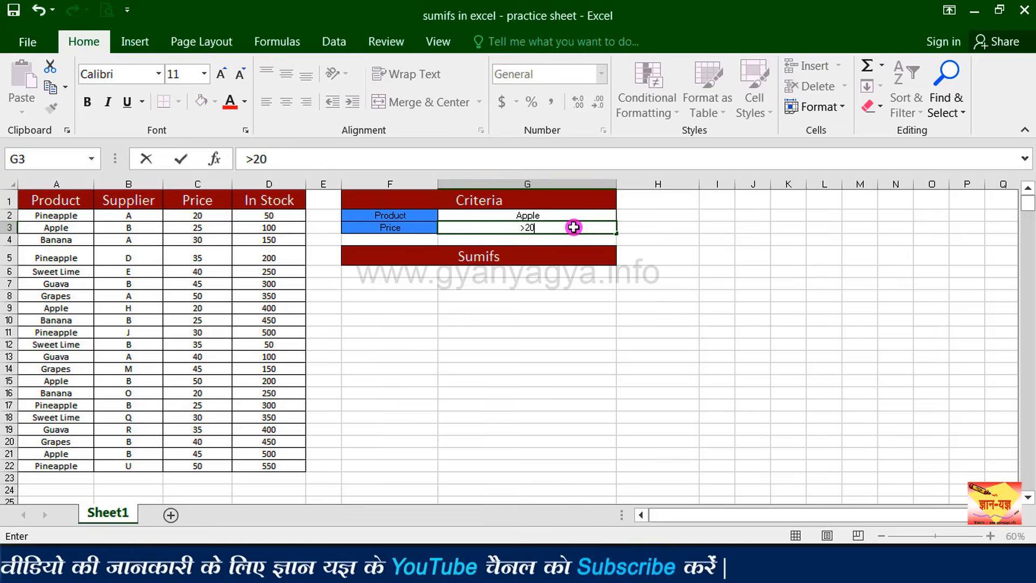
{"action": "key", "text": "Return"}
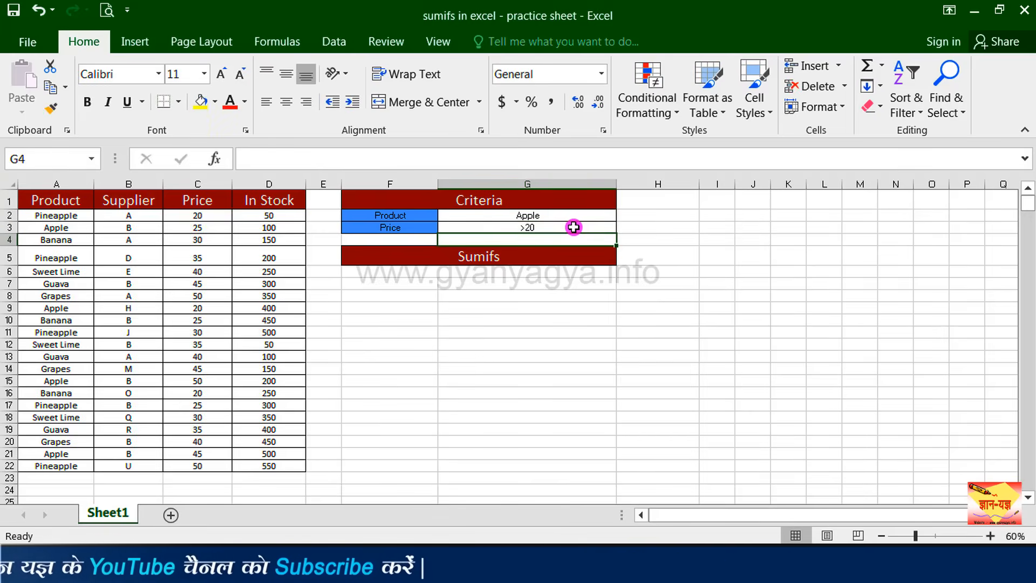
Add a third criterion in row 4, with the label Supplier in F4 and the value B in G4.
{"action": "left_click", "coordinate": [398, 241]}
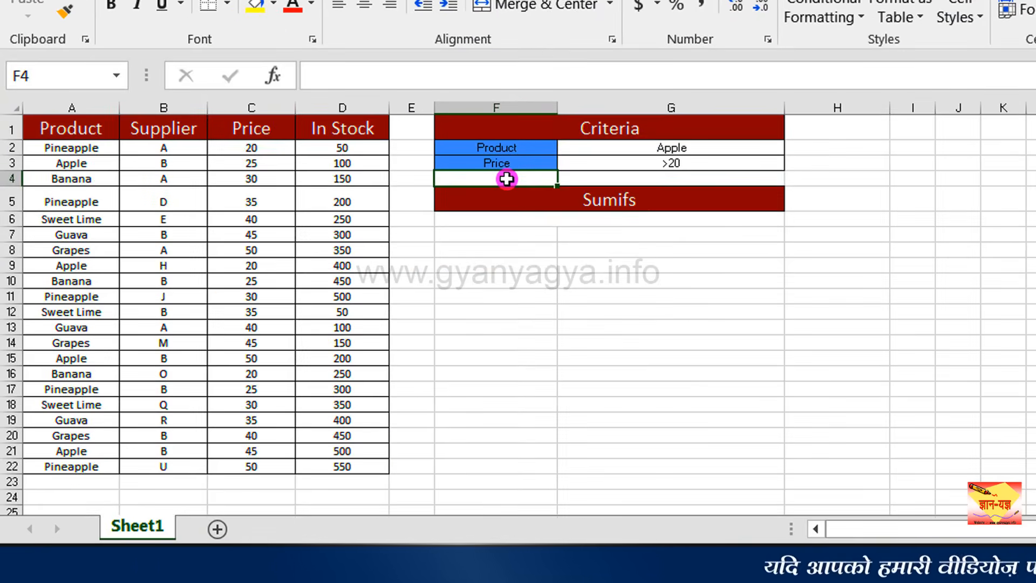
{"action": "type", "text": "Suppl"}
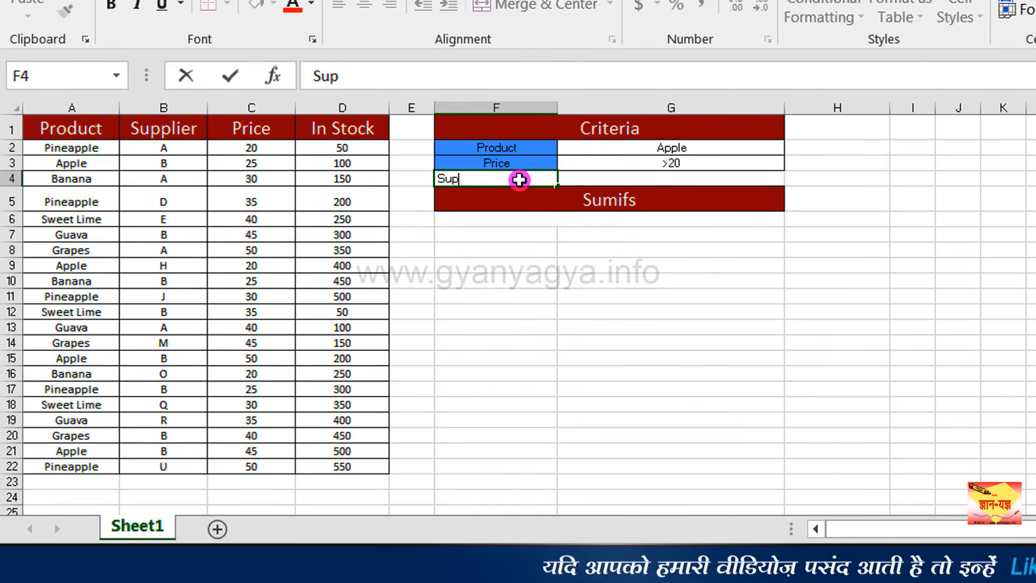
{"action": "type", "text": "ier"}
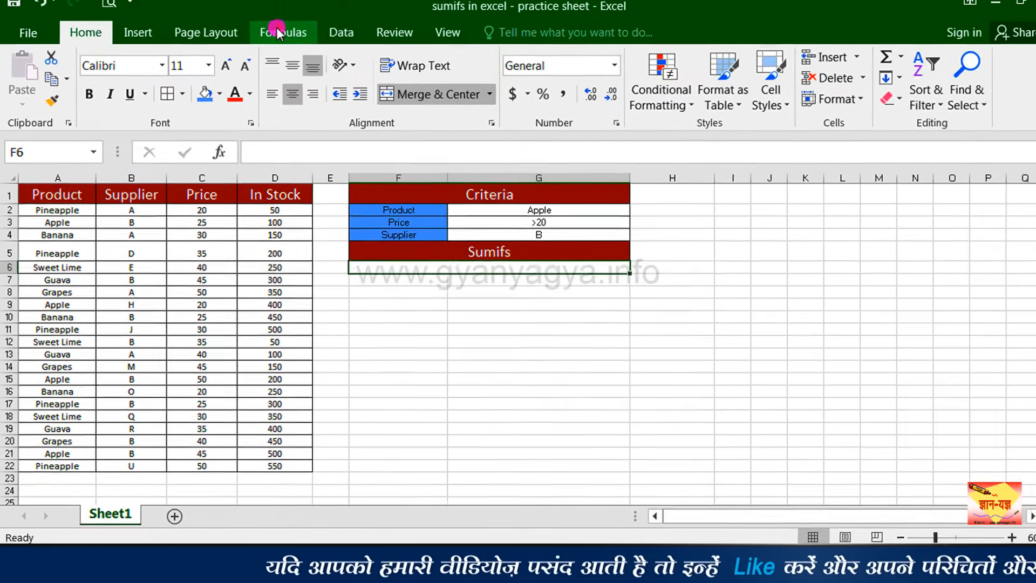
Search the Insert Function dialog for sumifs and insert the SUMIFS function into F6, opening its arguments.
{"action": "left_click", "coordinate": [278, 31]}
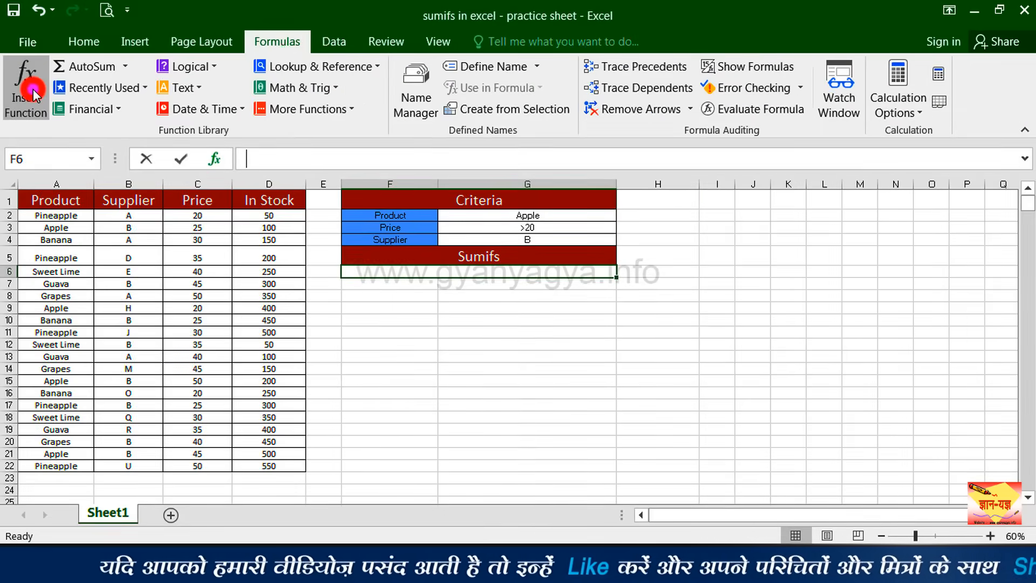
{"action": "left_click", "coordinate": [34, 81]}
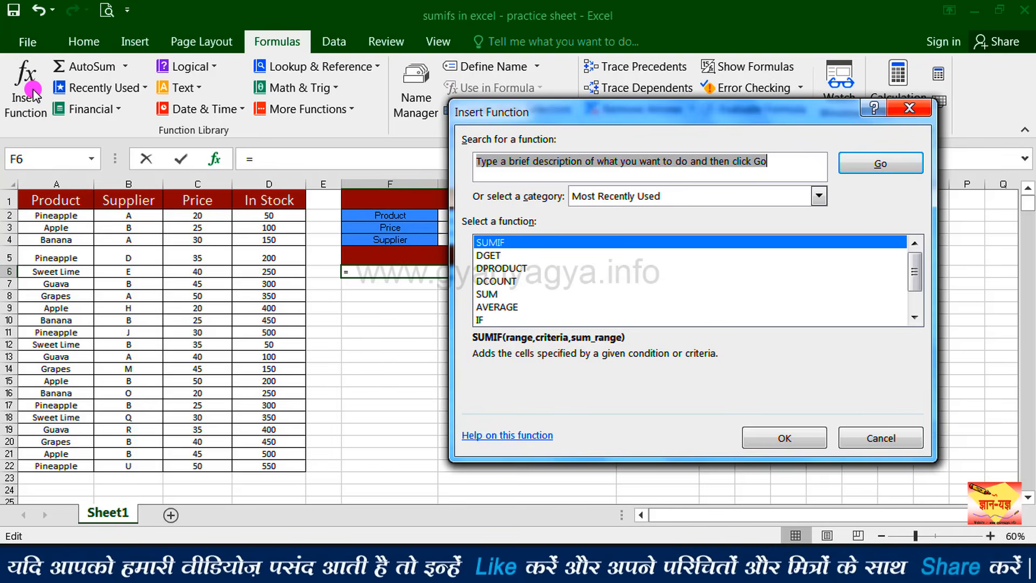
{"action": "type", "text": "sumifs"}
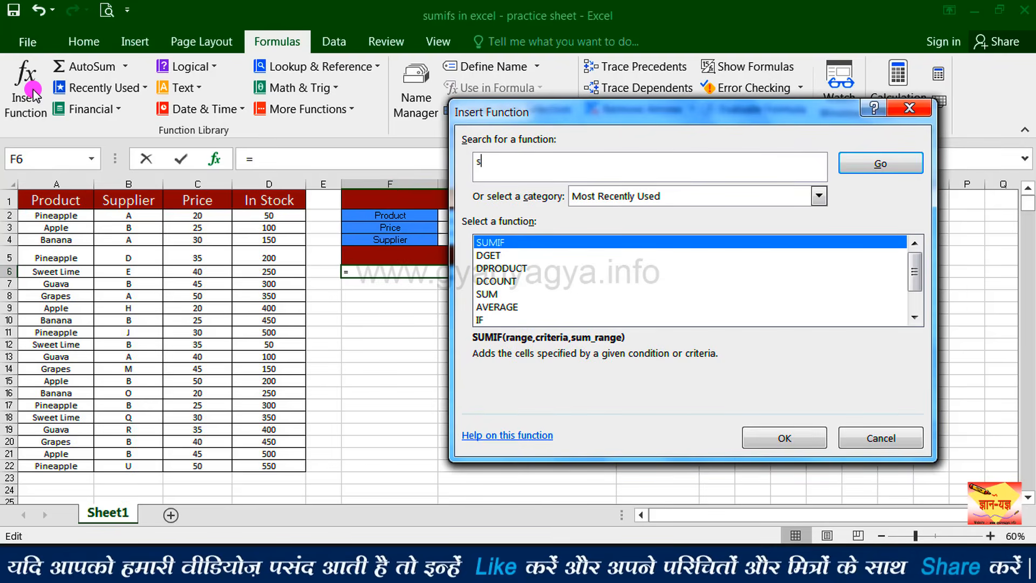
{"action": "left_click", "coordinate": [876, 169]}
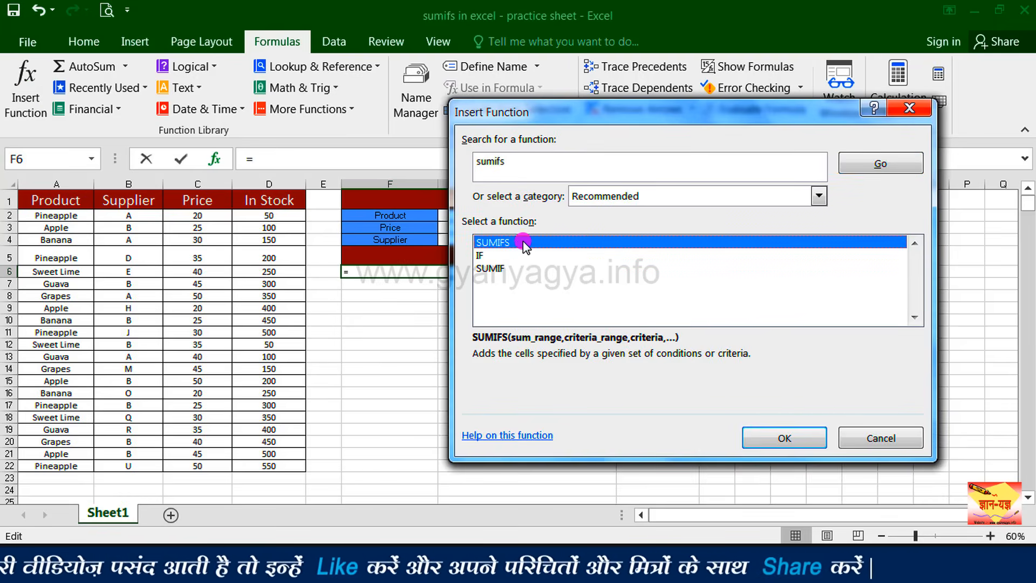
{"action": "left_click", "coordinate": [777, 438]}
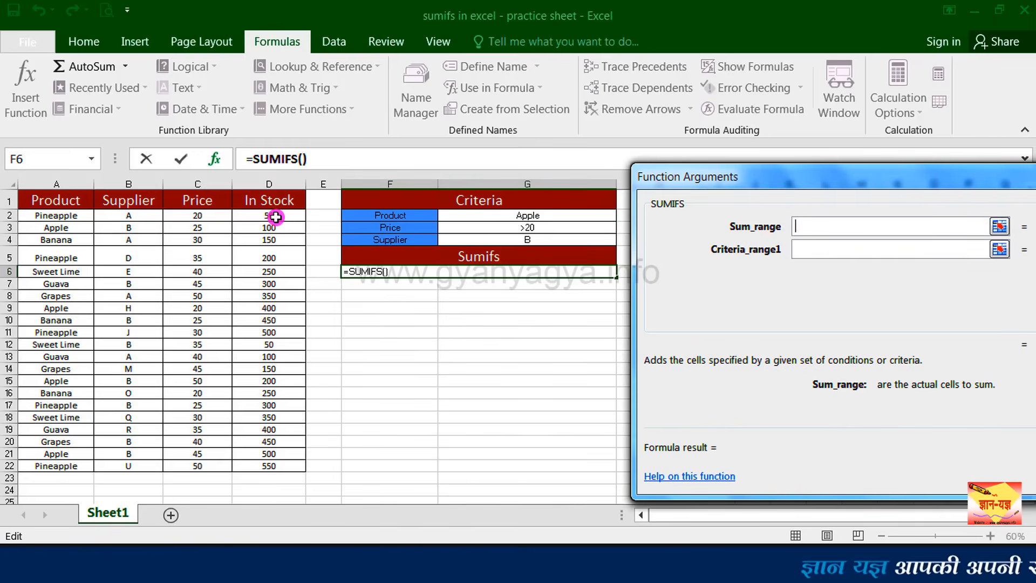
Set the SUMIFS sum range to D2:D22 and the first criteria pair to the Product range A2:A22 with criterion cell G2.
{"action": "left_click_drag", "start_coordinate": [275, 216], "coordinate": [277, 465]}
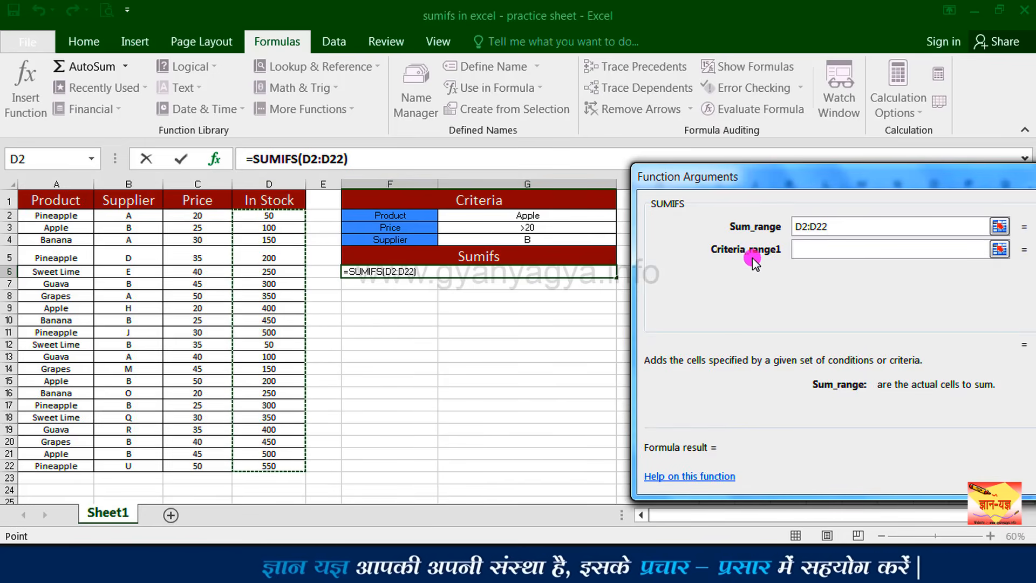
{"action": "left_click", "coordinate": [814, 258]}
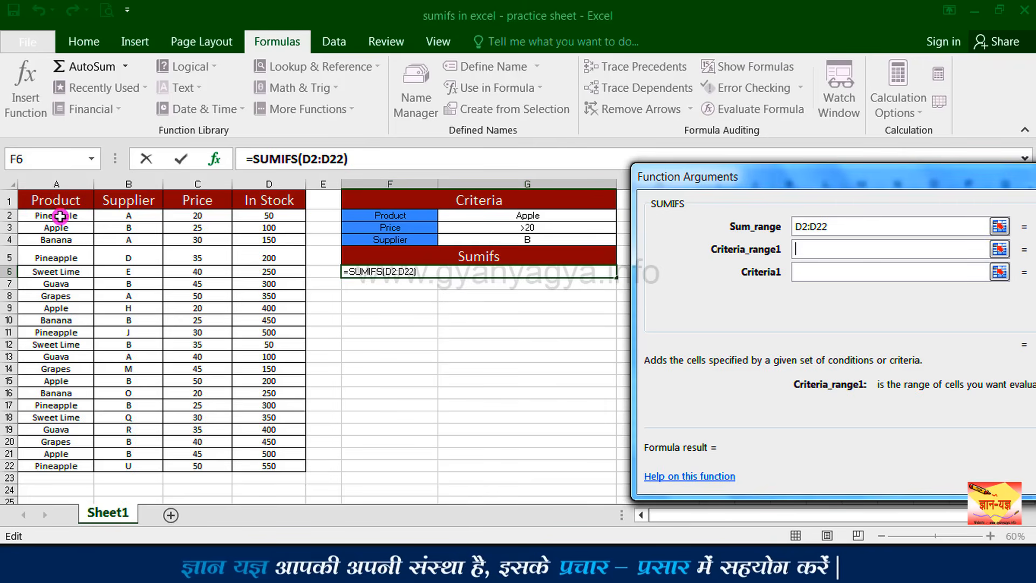
{"action": "left_click_drag", "start_coordinate": [60, 216], "coordinate": [63, 468]}
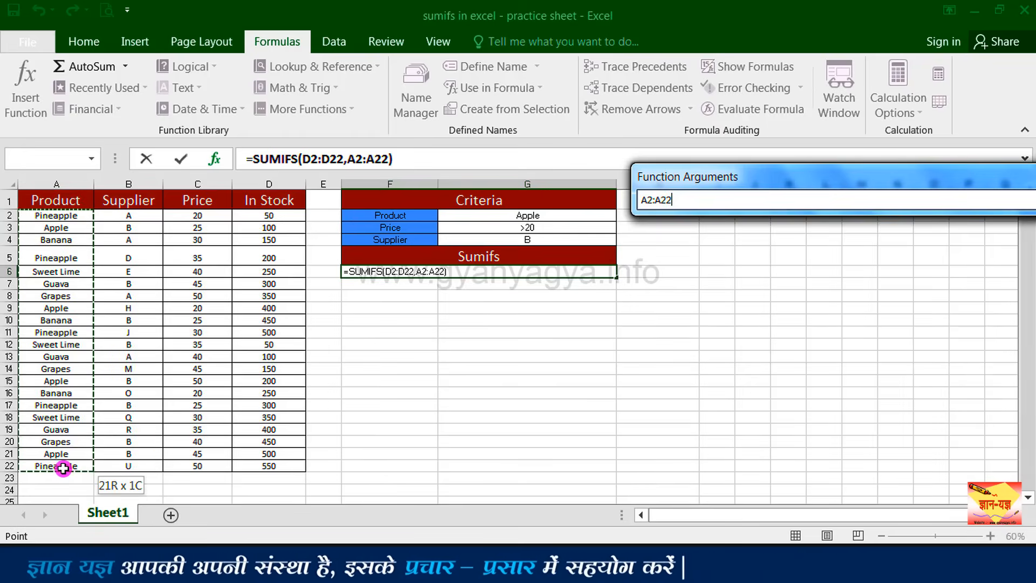
{"action": "left_click", "coordinate": [813, 270]}
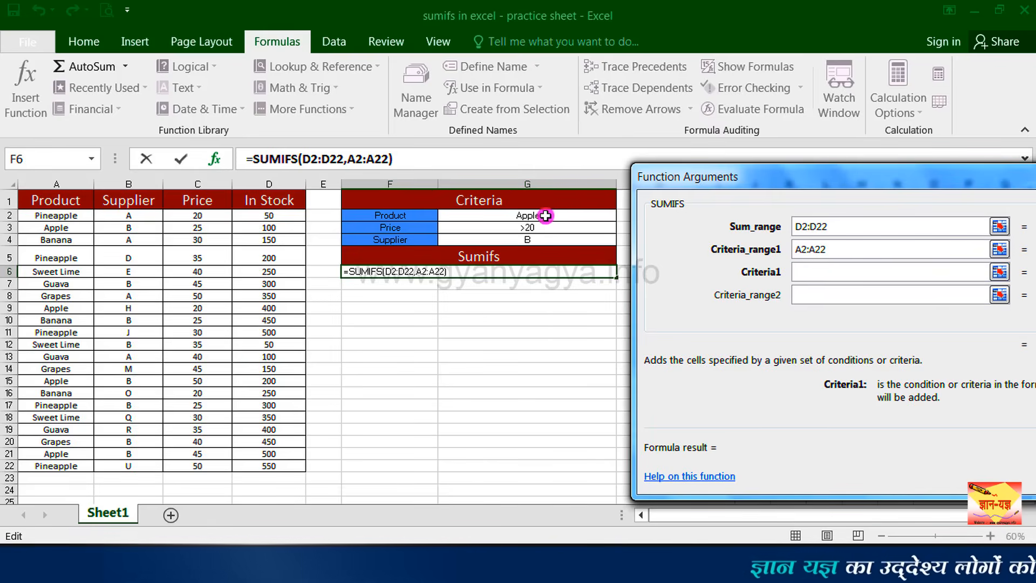
{"action": "left_click", "coordinate": [561, 217]}
{"action": "left_click", "coordinate": [814, 273]}
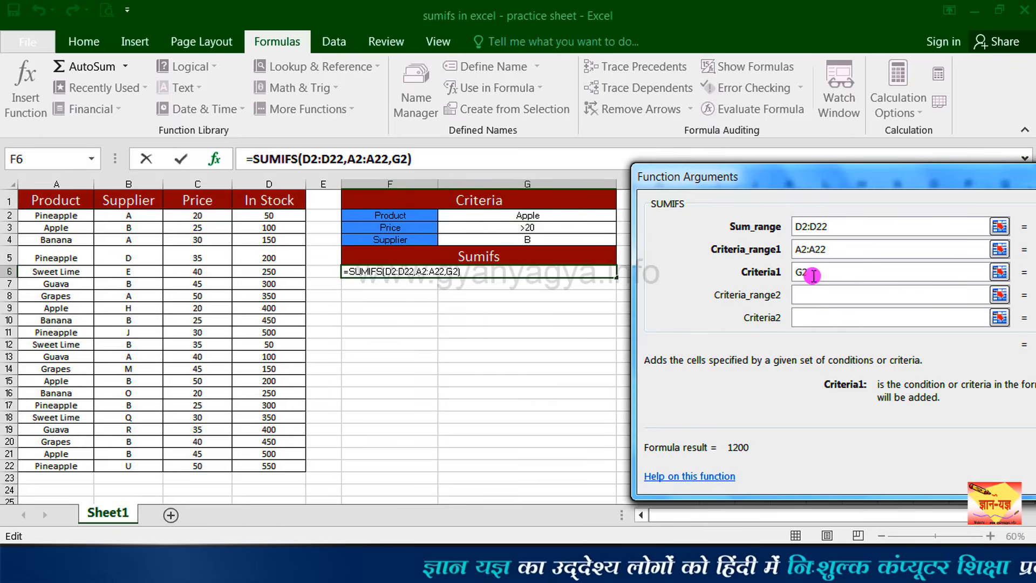
Set the second SUMIFS criteria pair to the Price range C2:C22 with criterion cell G3.
{"action": "key", "text": "Tab"}
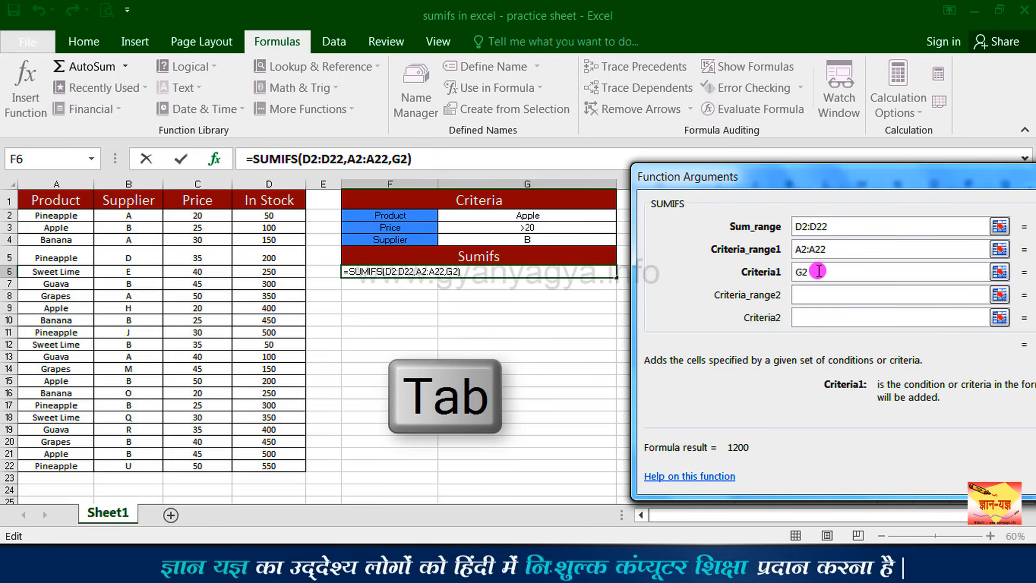
{"action": "key", "text": "Tab"}
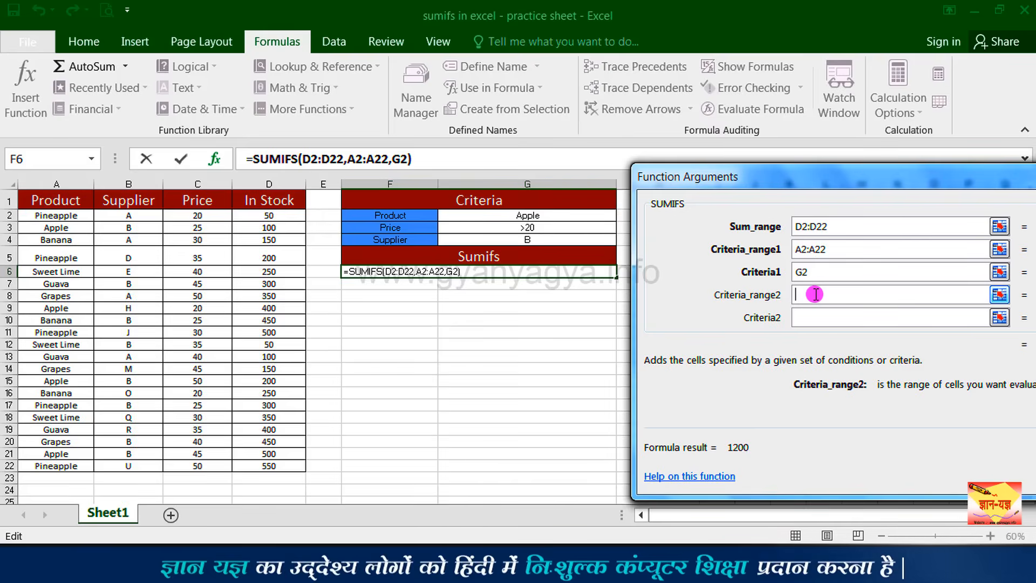
{"action": "left_click_drag", "start_coordinate": [203, 217], "coordinate": [195, 466]}
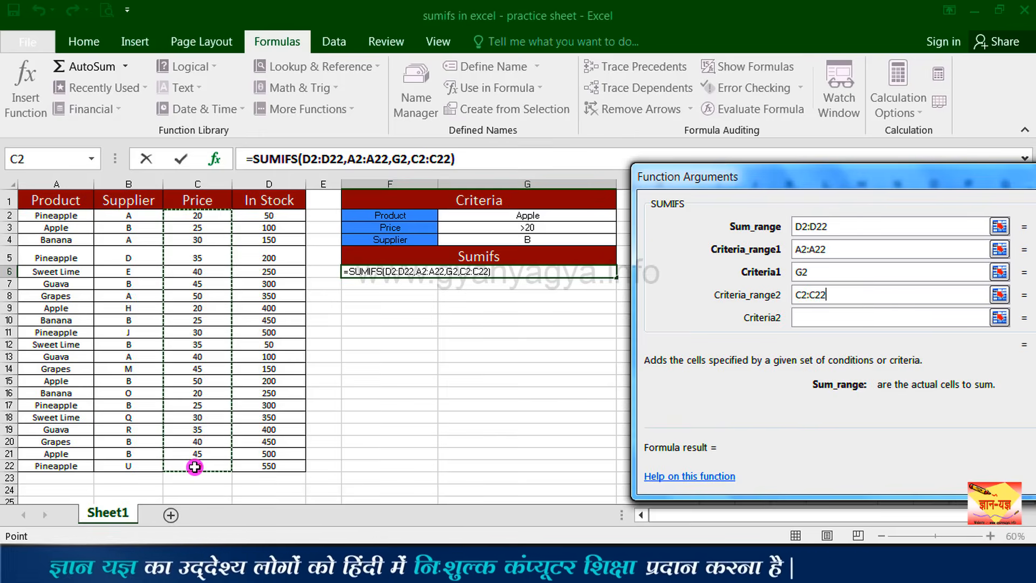
{"action": "key", "text": "Tab"}
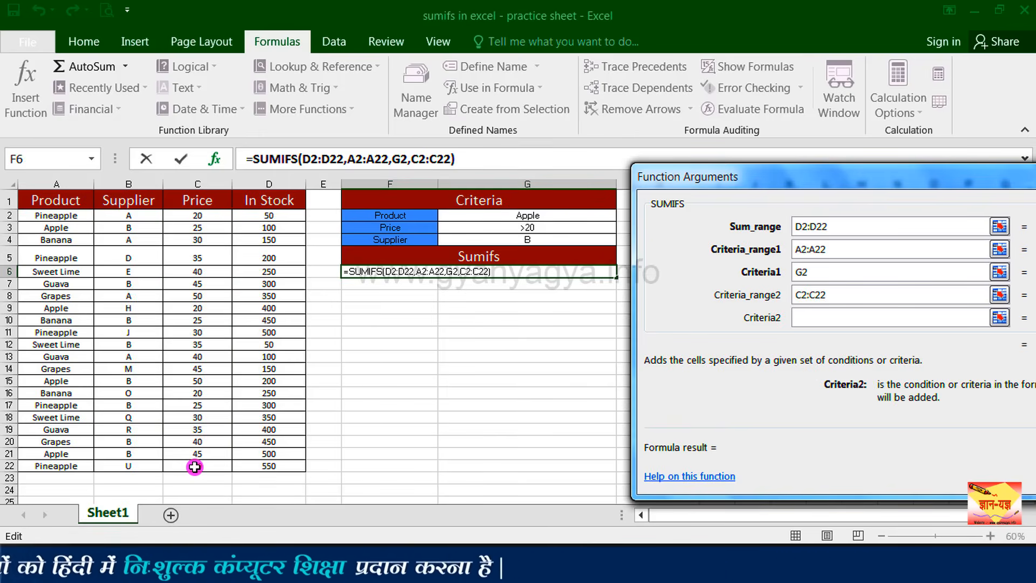
{"action": "left_click", "coordinate": [546, 232]}
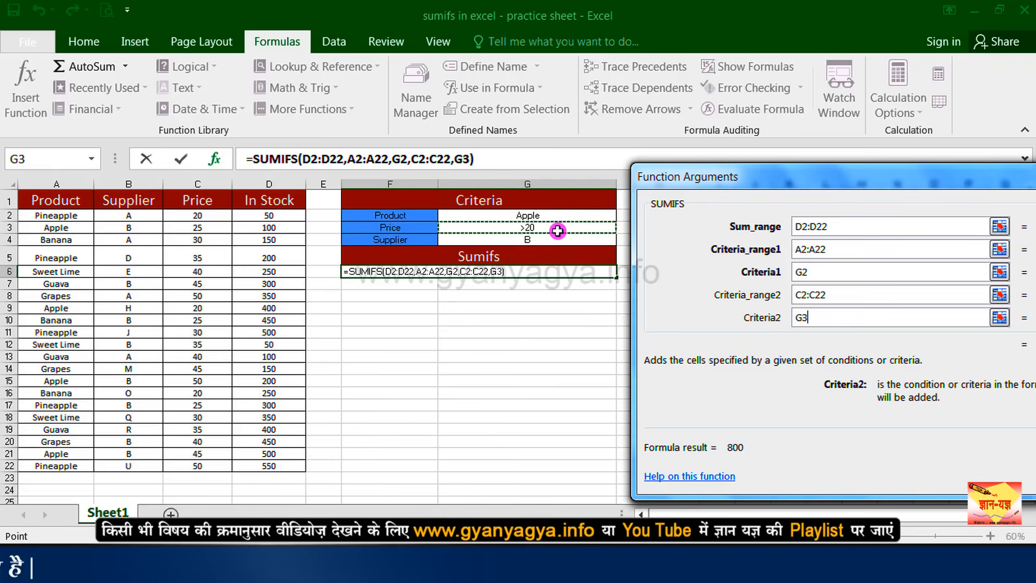
Set the third criteria pair to the Supplier range B2:B22 with criterion cell G4, and enter the finished SUMIFS formula in F6.
{"action": "key", "text": "Tab"}
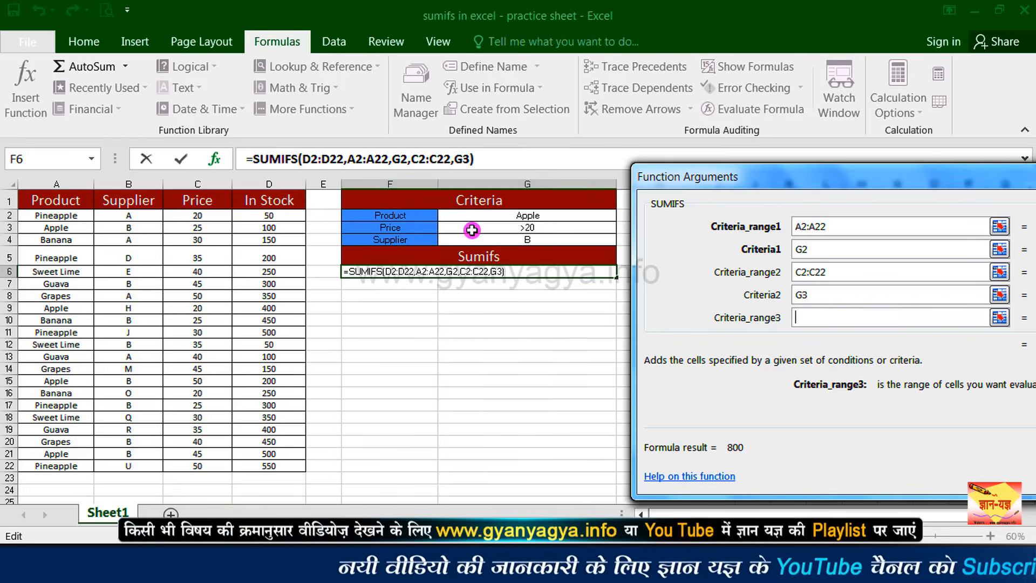
{"action": "left_click_drag", "start_coordinate": [134, 217], "coordinate": [152, 463]}
{"action": "key", "text": "Tab"}
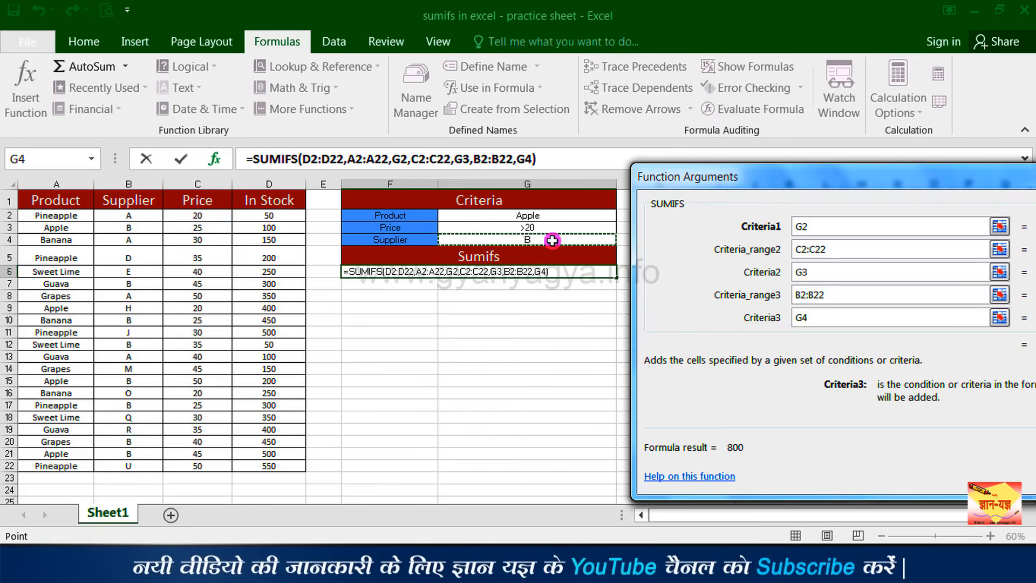
{"action": "left_click_drag", "start_coordinate": [682, 180], "coordinate": [504, 132]}
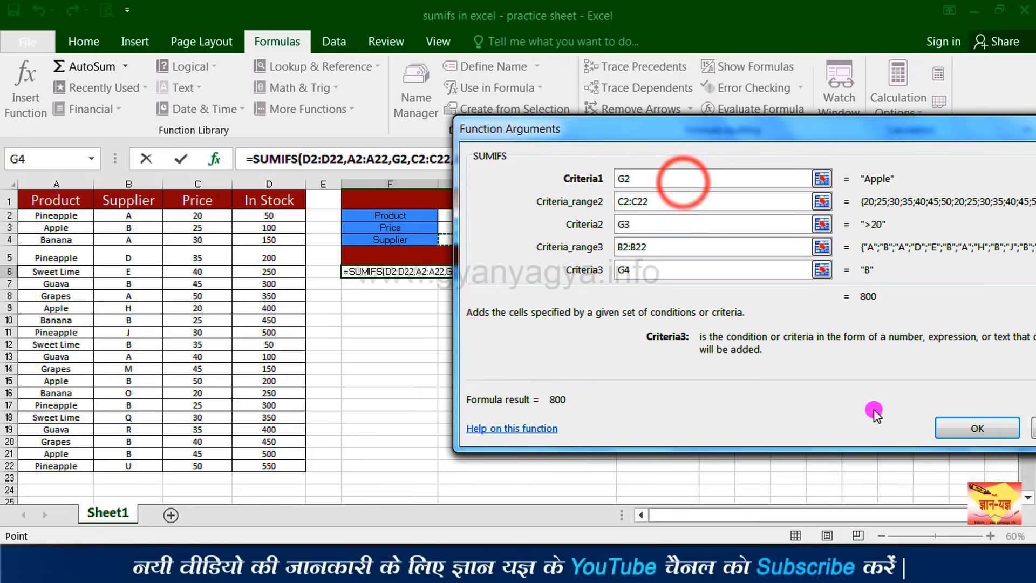
{"action": "left_click", "coordinate": [971, 430]}
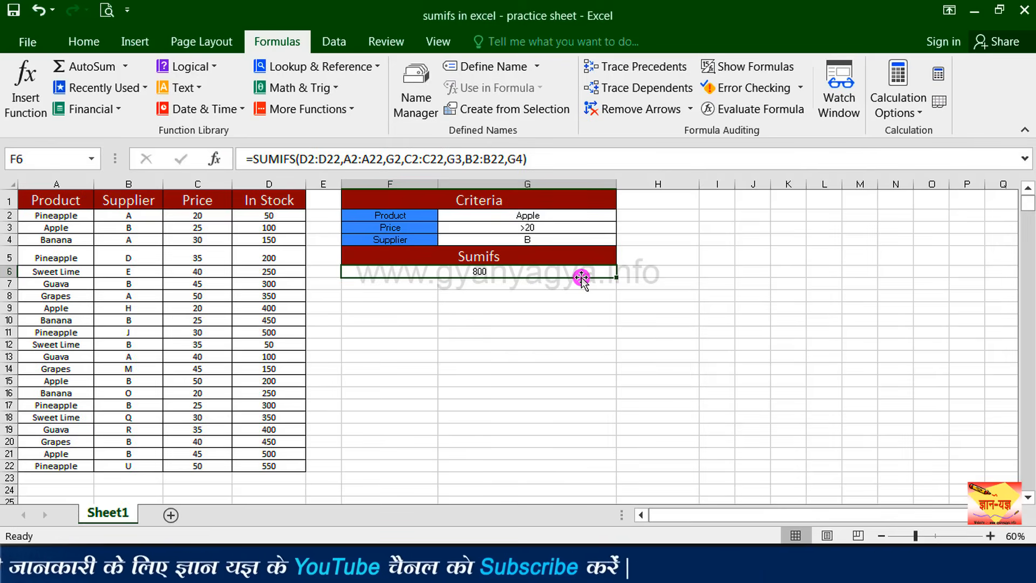